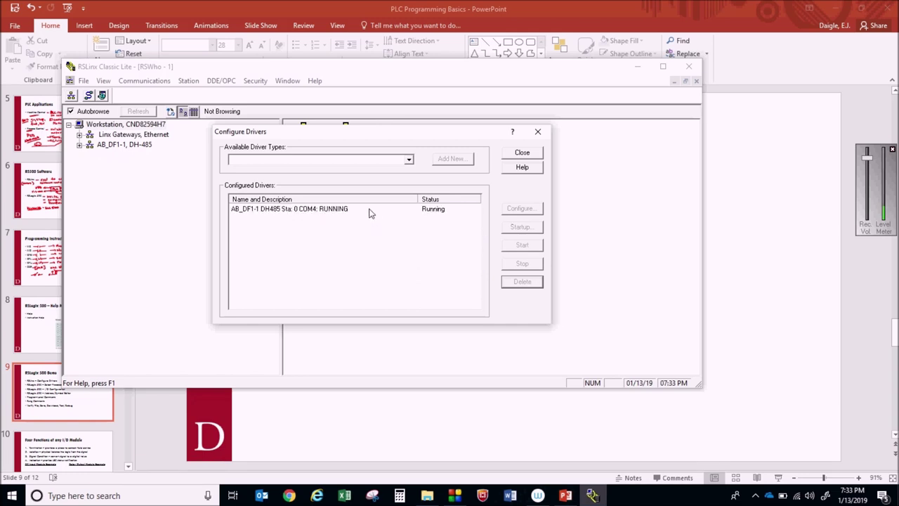
Delete the configured AB_DF1-1 driver and add a new RS-232 DF1 devices driver named AB_DF1-1
left_click(373, 210)
left_click(531, 281)
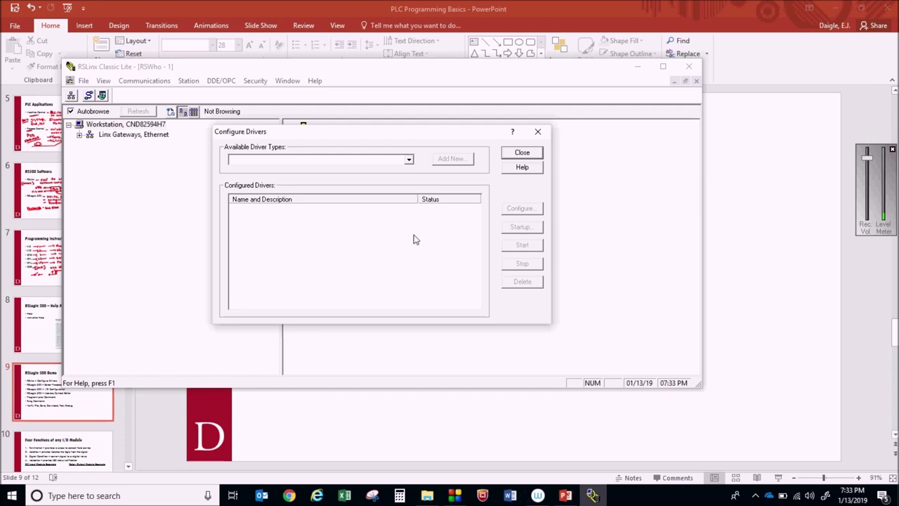
left_click(408, 161)
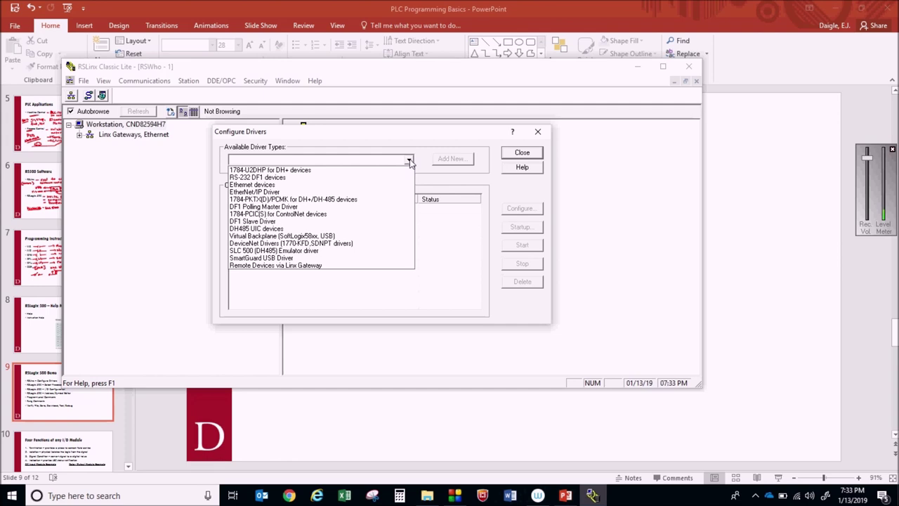
left_click(306, 177)
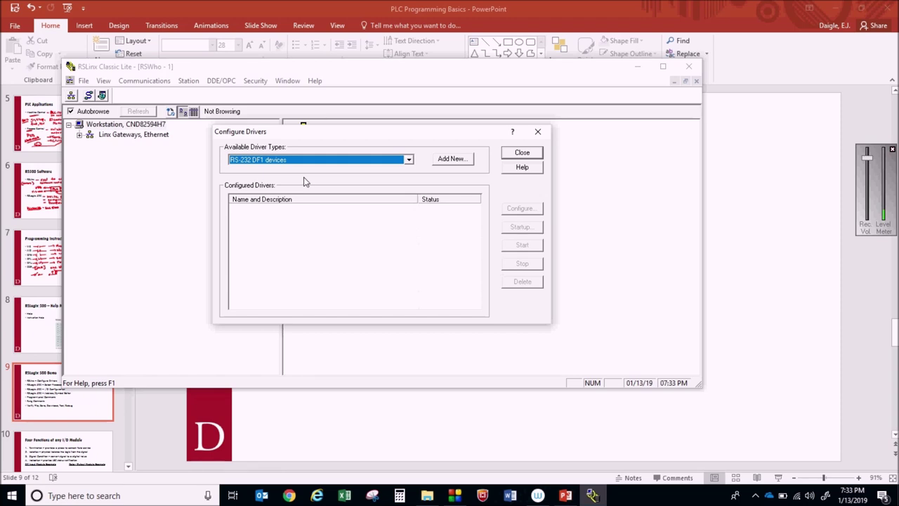
left_click(453, 159)
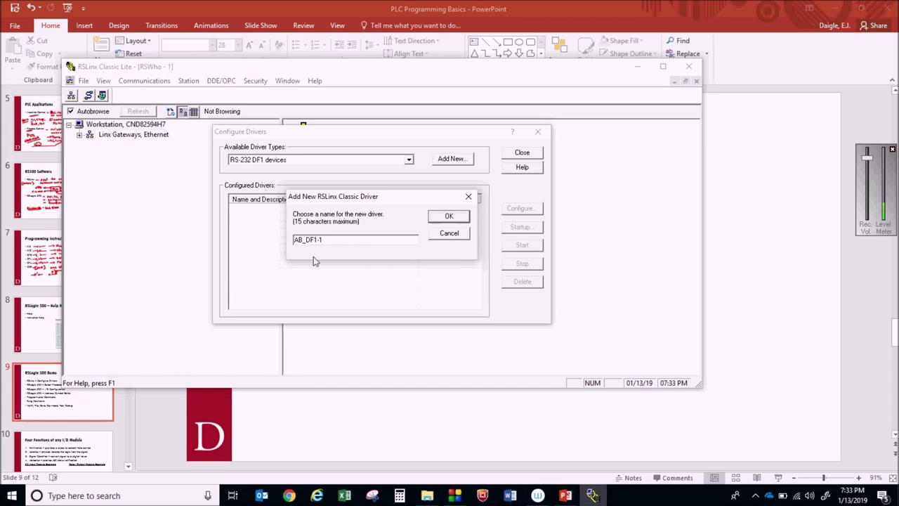
left_click(462, 218)
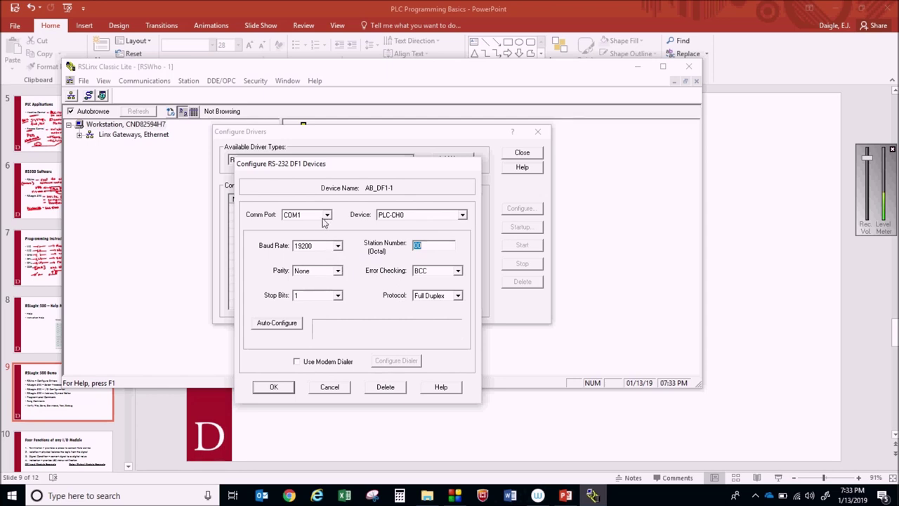
Set the driver's device to SLC-CH0/Micro/PanelView and its comm port to COM4, and run the auto-configuration
left_click(462, 215)
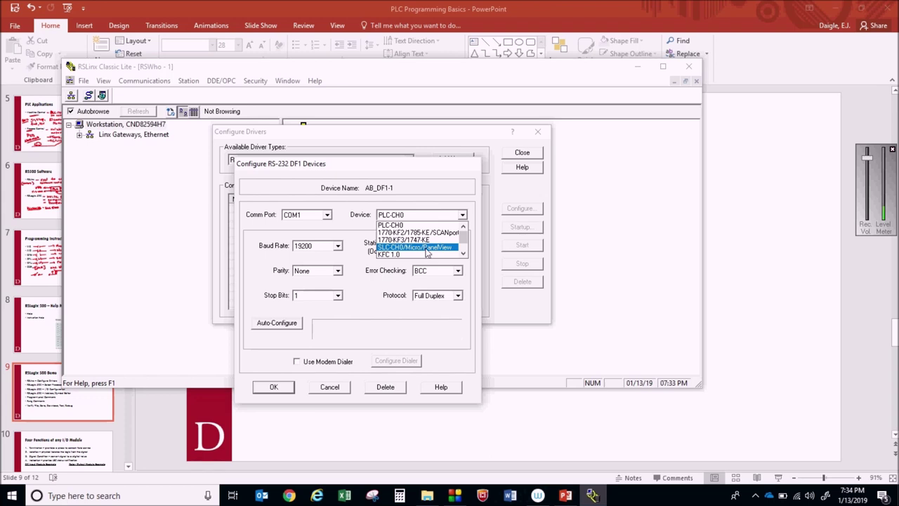
mouse_move(462, 234)
left_mouse_down()
mouse_move(465, 253)
mouse_move(463, 235)
left_mouse_up()
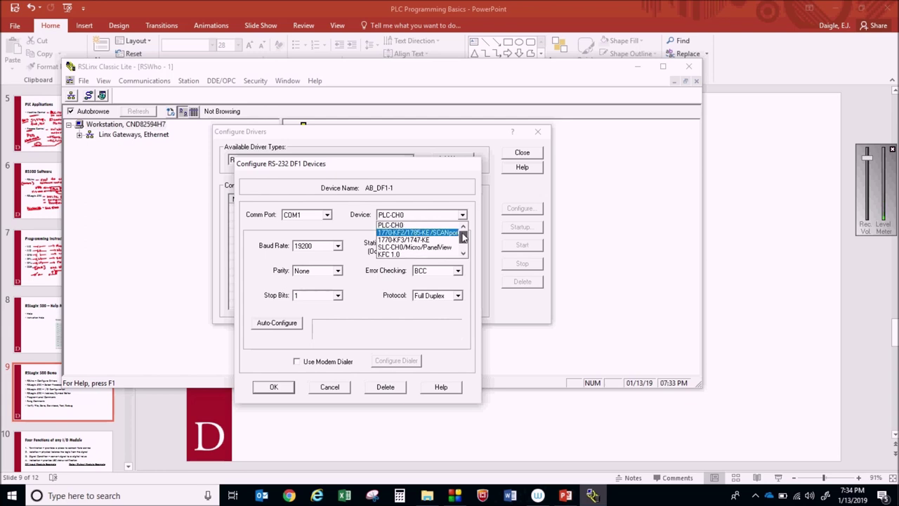
left_click(444, 248)
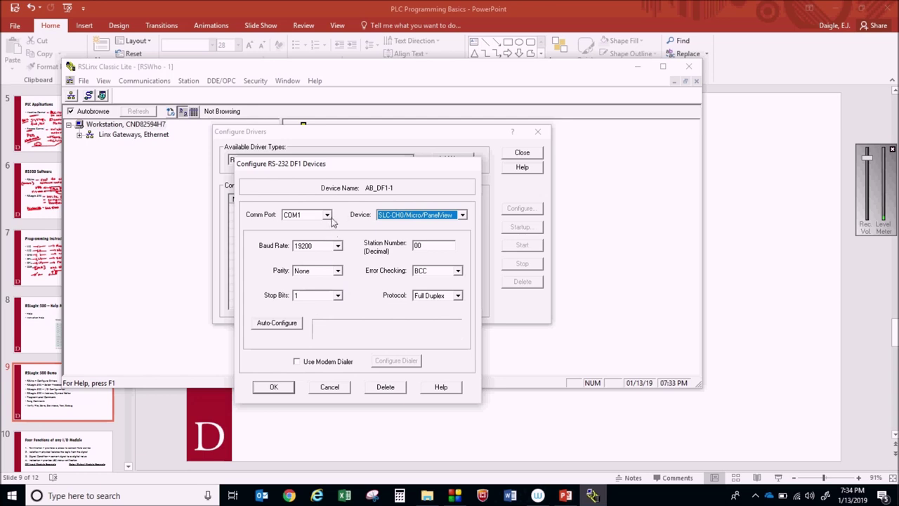
left_click(329, 217)
left_click(327, 239)
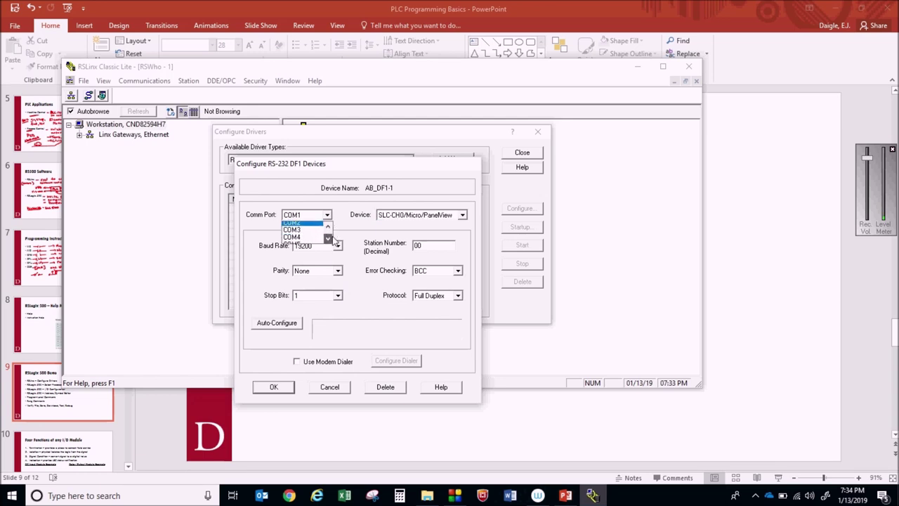
left_click(305, 236)
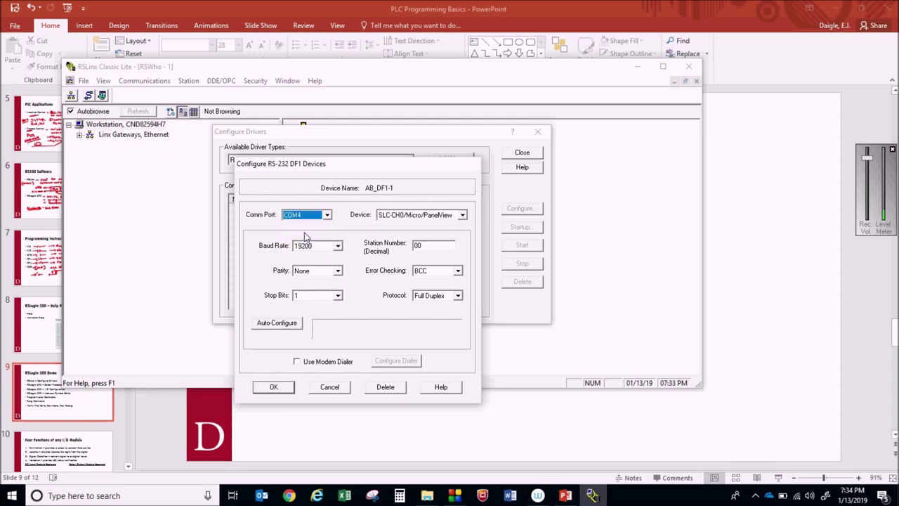
left_click(290, 323)
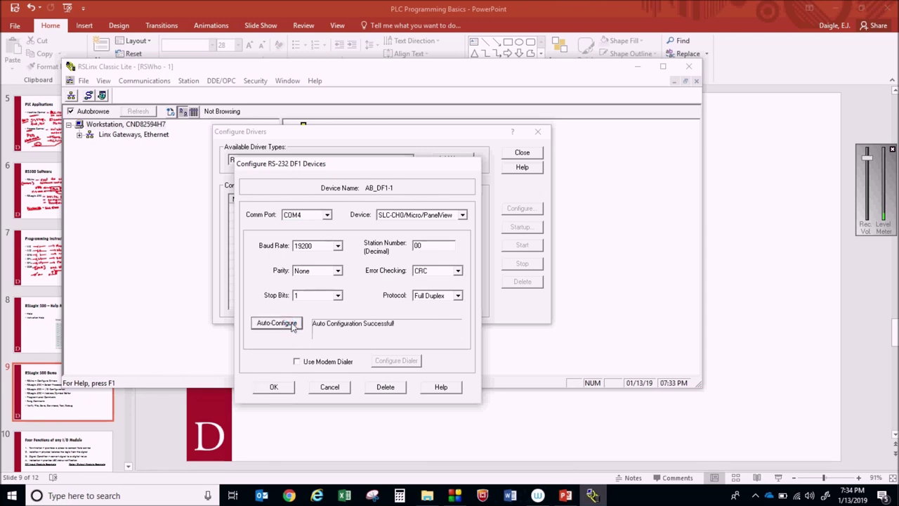
Try auto-configuring the driver on comm ports COM2 and COM3
left_click(326, 217)
scroll(309, 232, "up", 2)
left_click(302, 238)
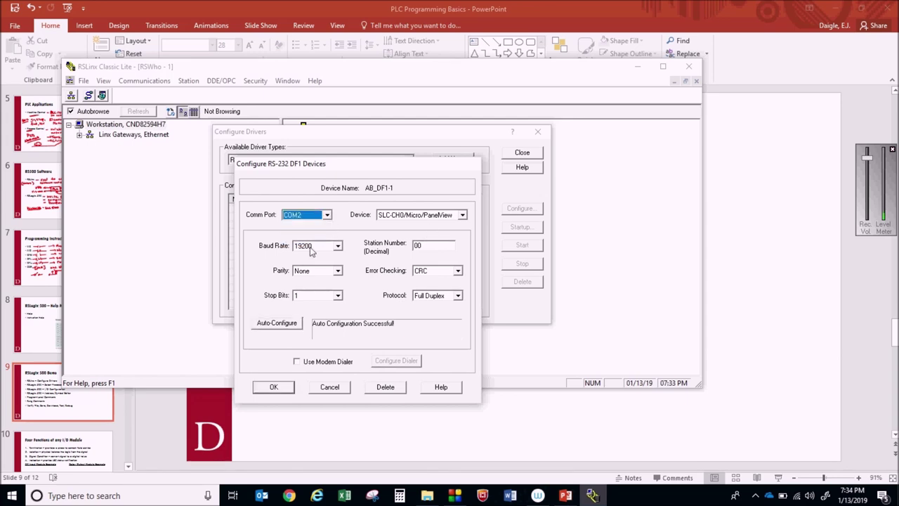
left_click(284, 325)
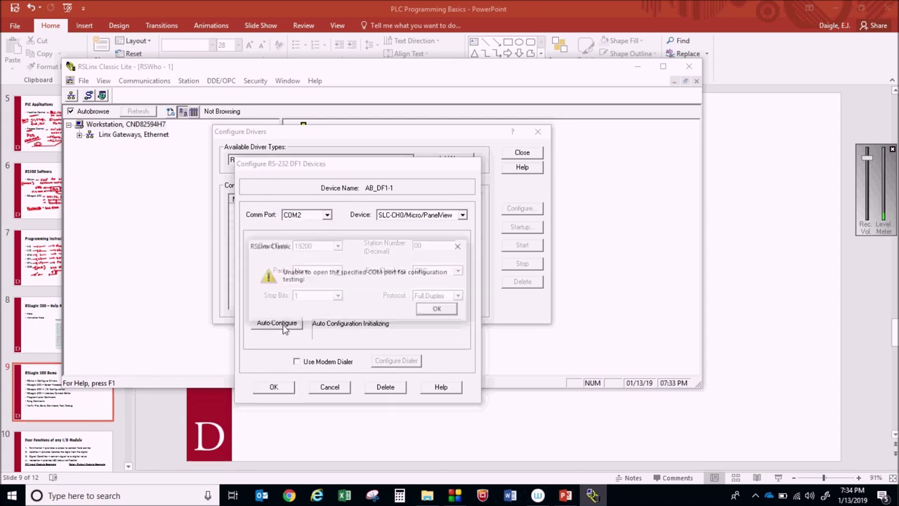
left_click(438, 309)
left_click(326, 215)
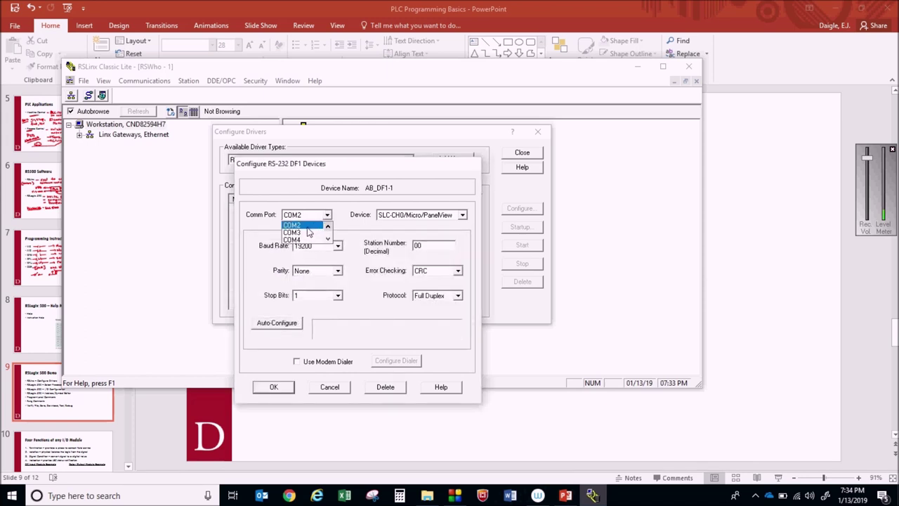
left_click(307, 232)
left_click(291, 325)
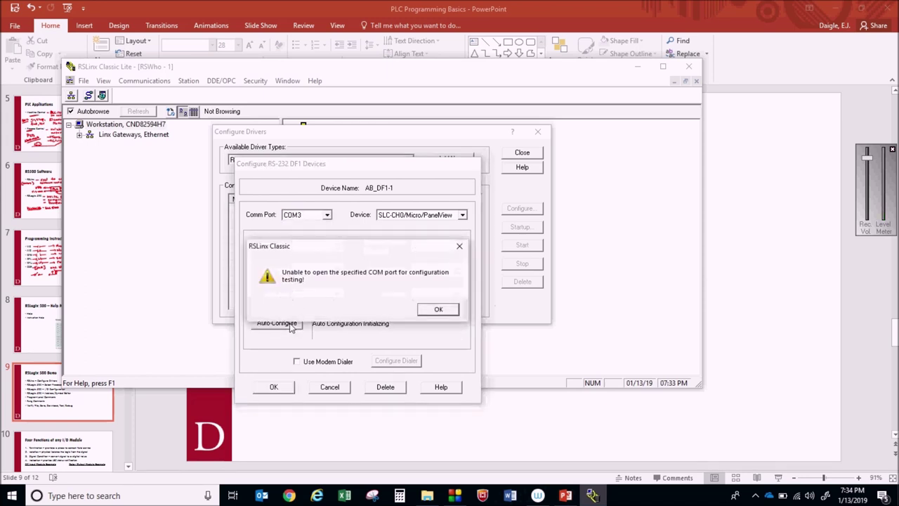
left_click(438, 310)
Set the comm port to COM4, auto-configure the driver, and save and close the driver configuration
left_click(327, 215)
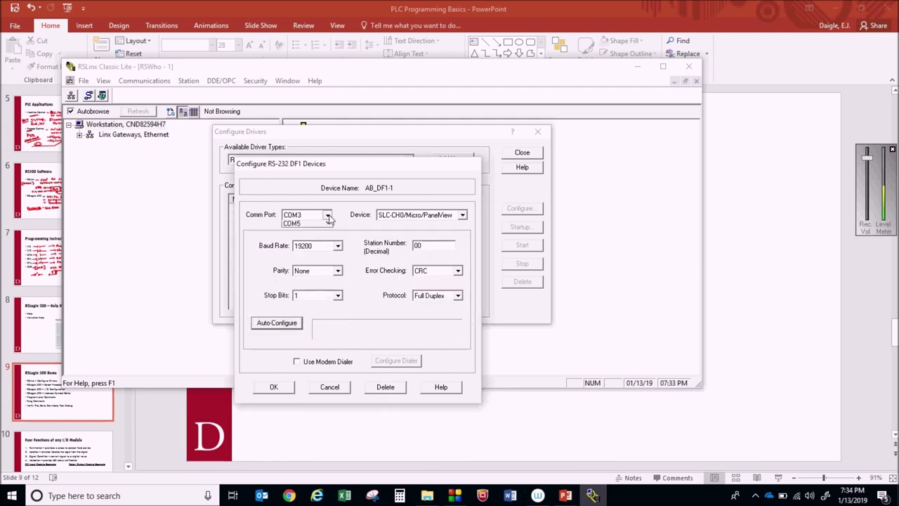
left_click(307, 241)
left_click(292, 329)
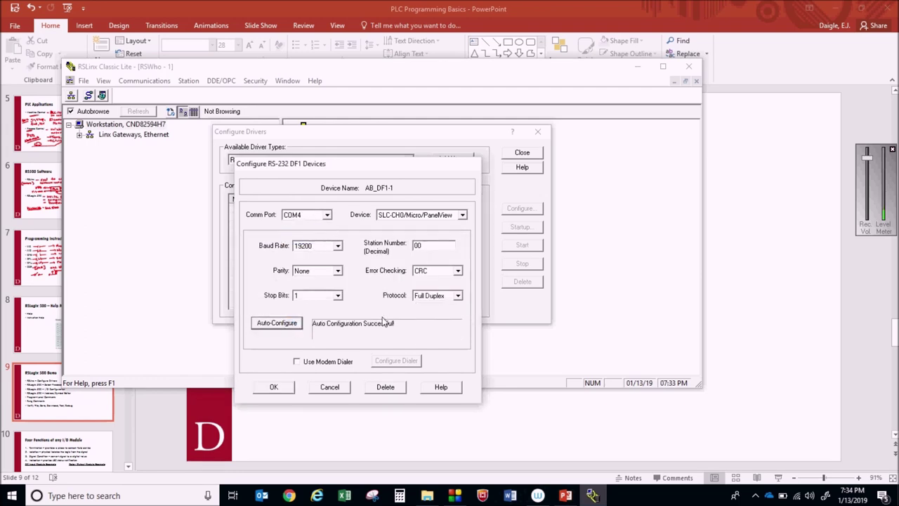
left_click(276, 387)
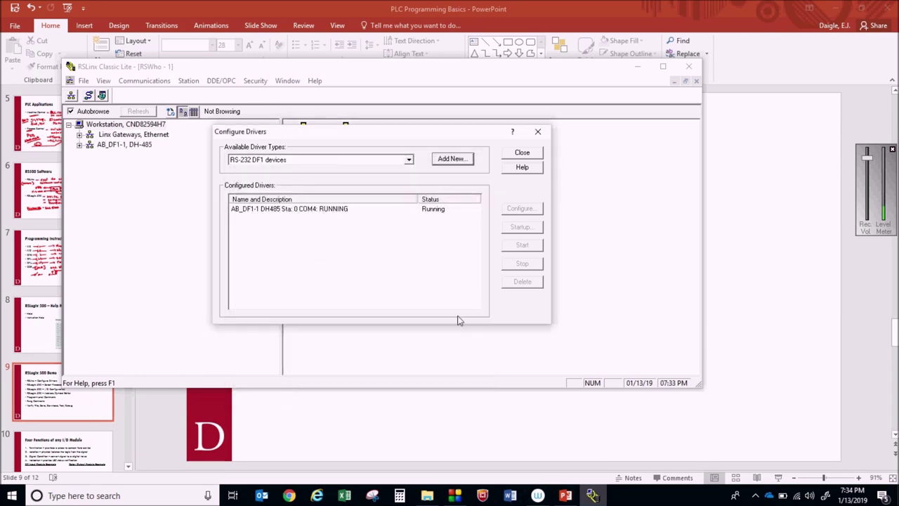
left_click(522, 154)
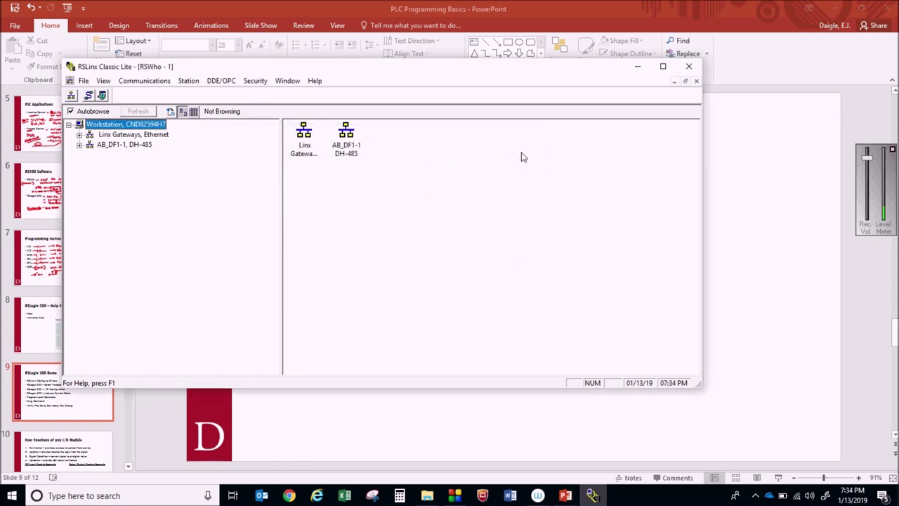
Expand the AB_DF1-1 network down to the SLC-5/04 processor node to check the connected devices
left_click(79, 145)
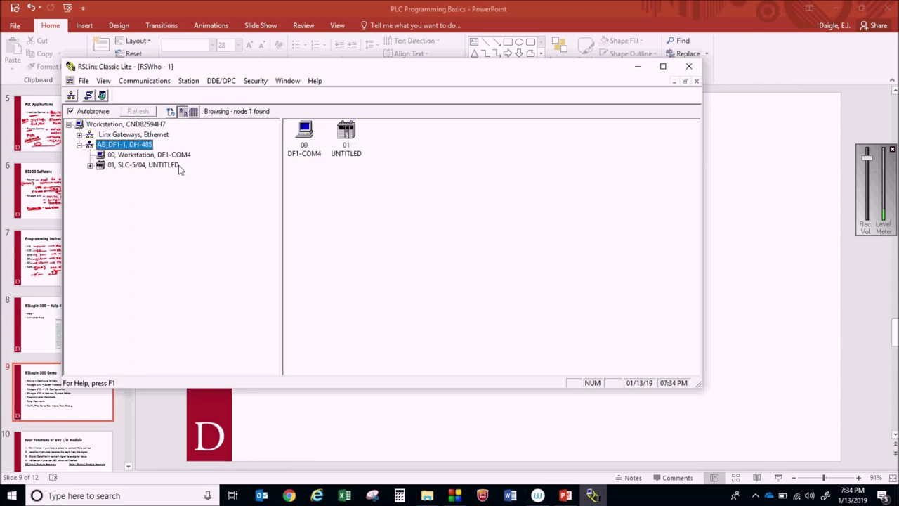
left_click(90, 167)
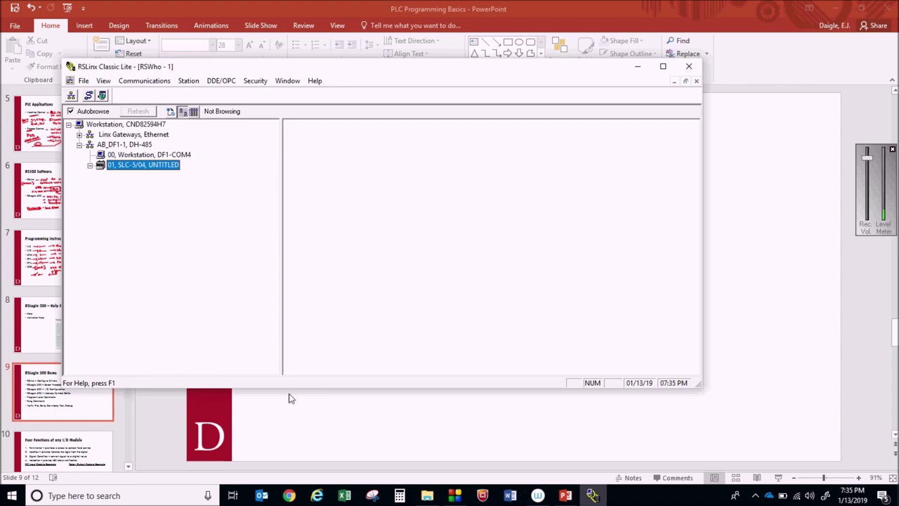
Launch RSLogix 500 English, minimize RSLinx, dismiss the activation notice and maximize the RSLogix window
left_click(107, 490)
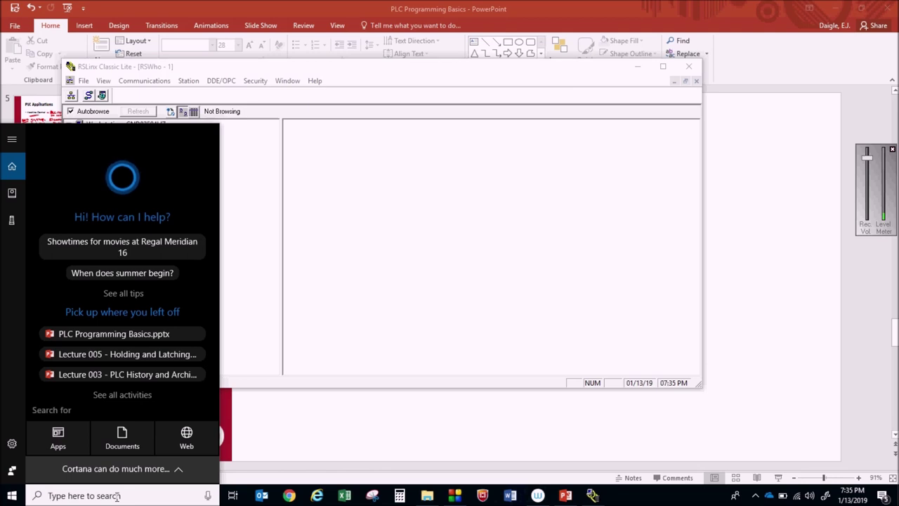
type("RSlo")
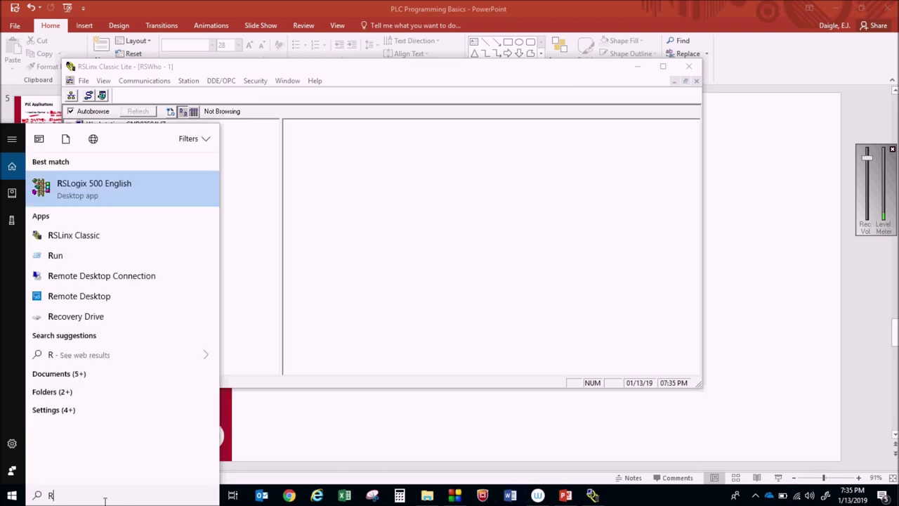
left_click(127, 190)
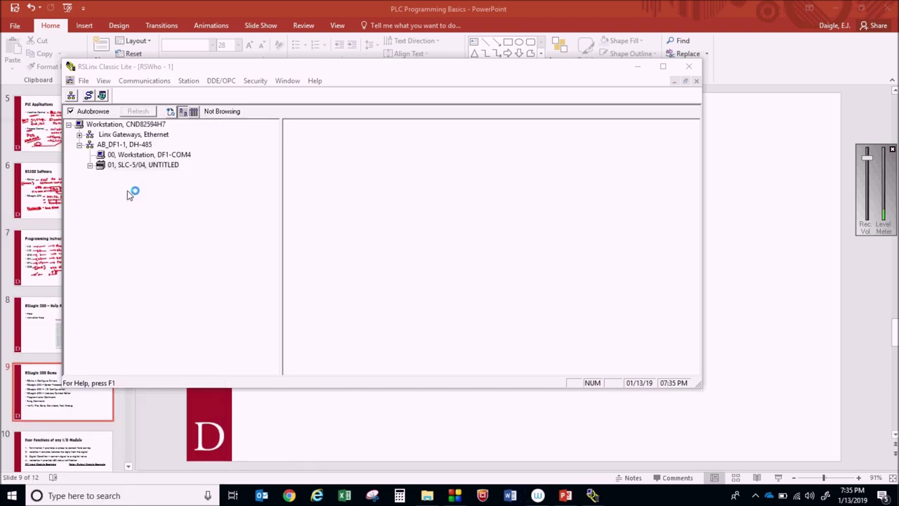
left_click(635, 68)
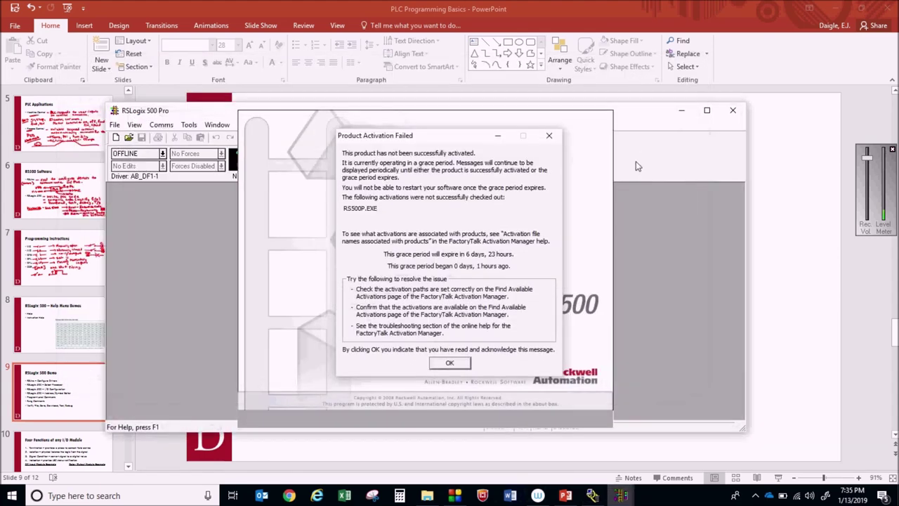
left_click(453, 362)
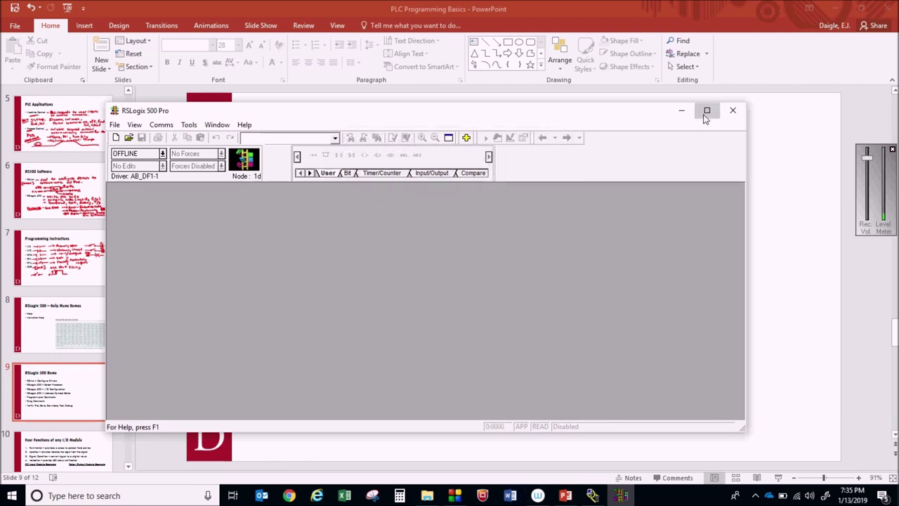
left_click(707, 110)
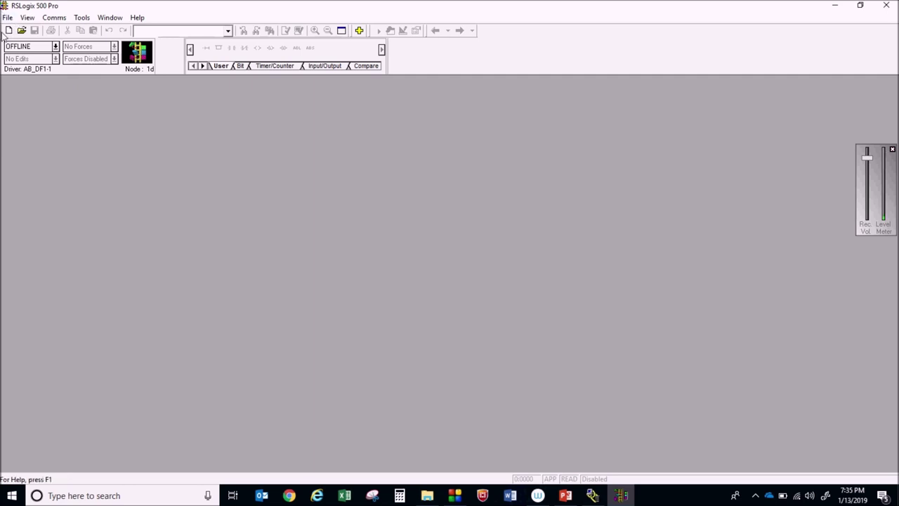
Start a new project and select the 1747-L541C 5/04 CPU, 16K Mem. OS401 Series C FRN 3-8, as processor type
left_click(9, 31)
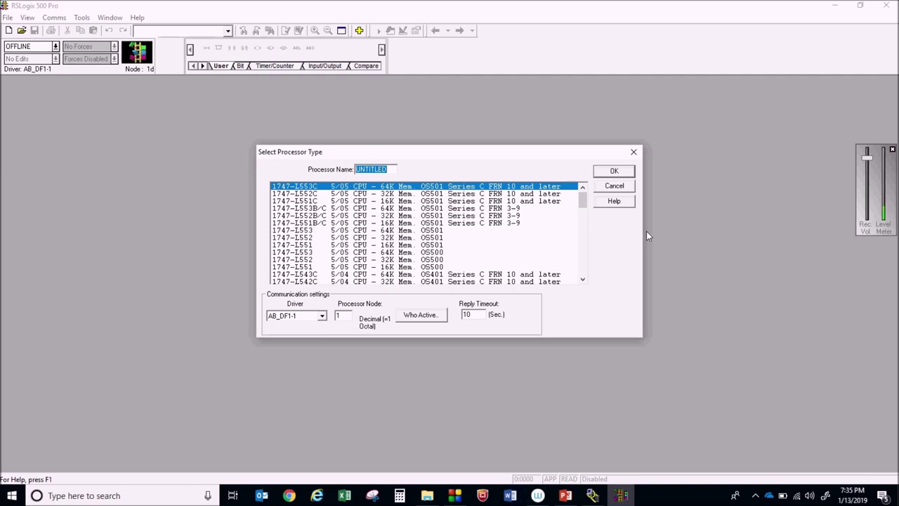
left_click_drag(584, 201, 586, 215)
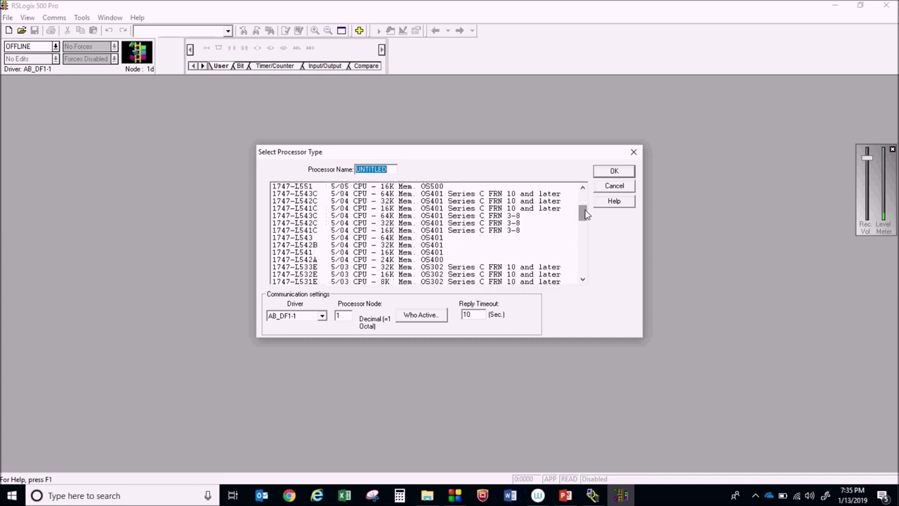
left_click(314, 230)
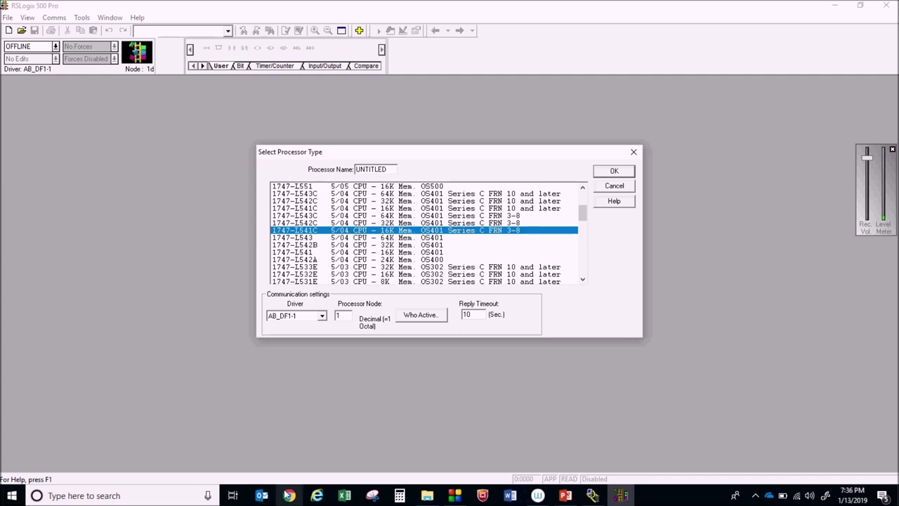
Switch to Chrome and search Google for "5/04 processor"
left_click(334, 437)
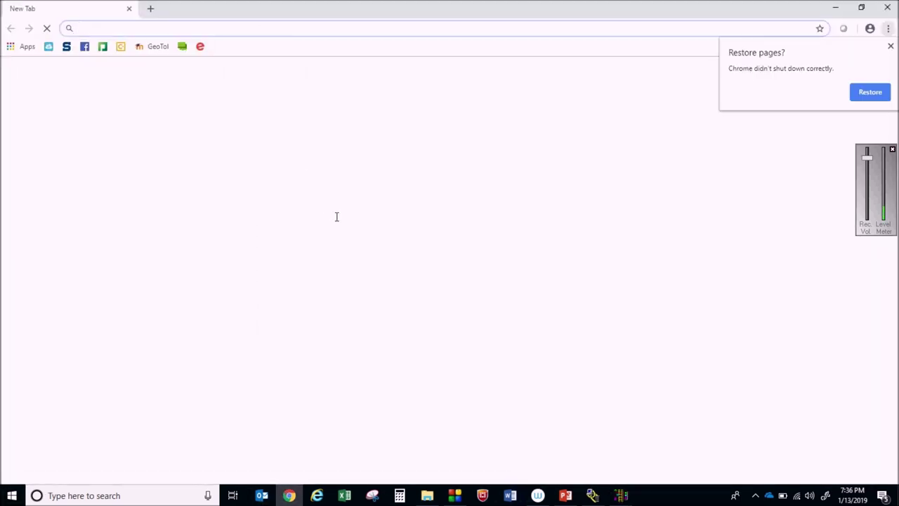
left_click(401, 227)
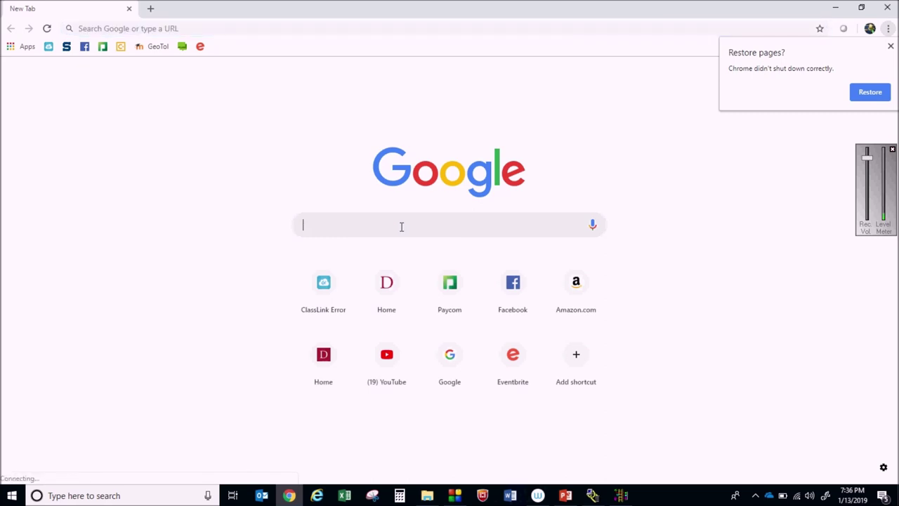
type("5/04 ")
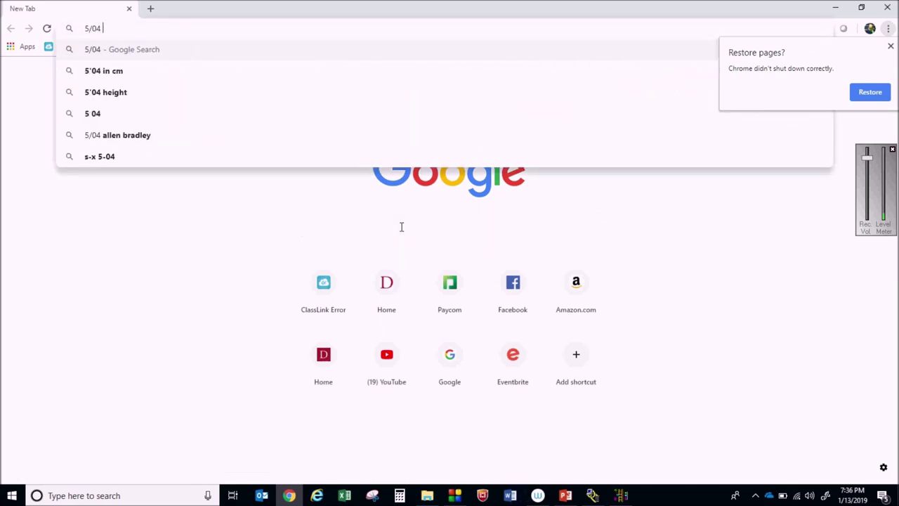
type("processor")
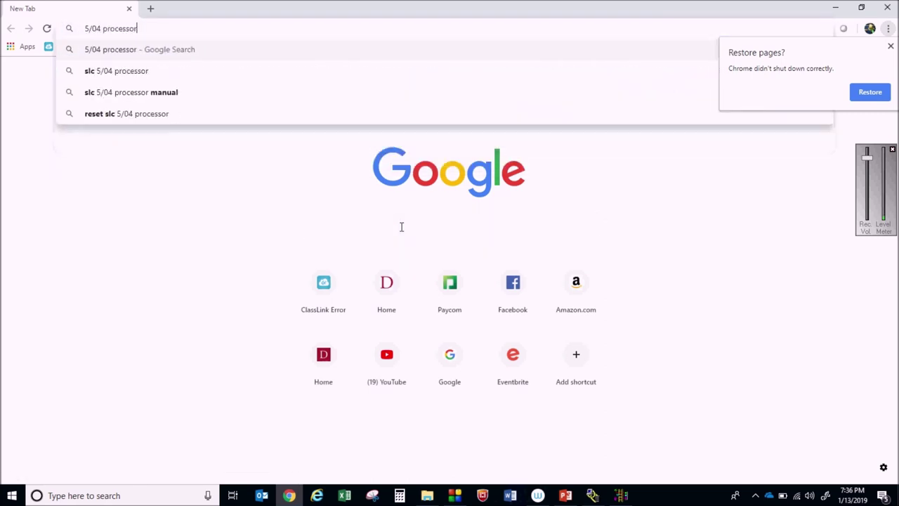
key("Return")
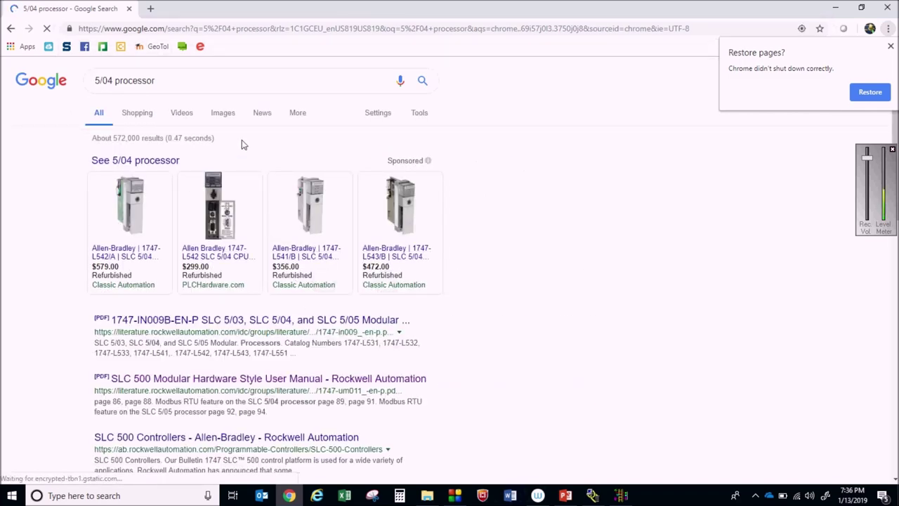
Show the image results for the 5/04 processor, open the PLC Centre product page for the 64K model, and inspect its enlarged photo
left_click(231, 117)
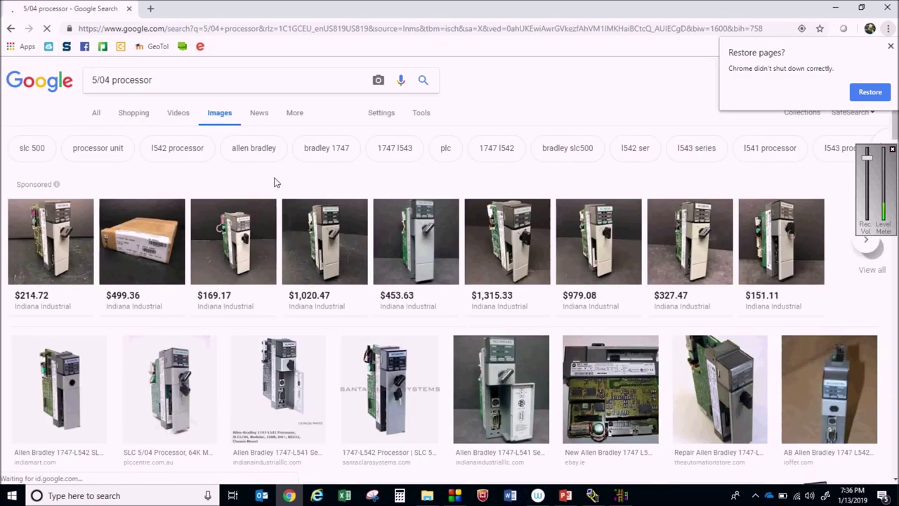
left_click(197, 387)
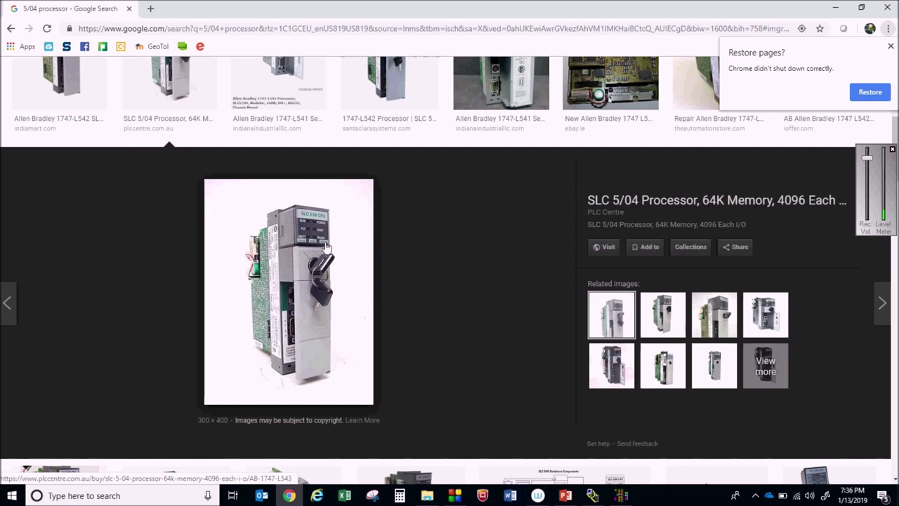
left_click(318, 273)
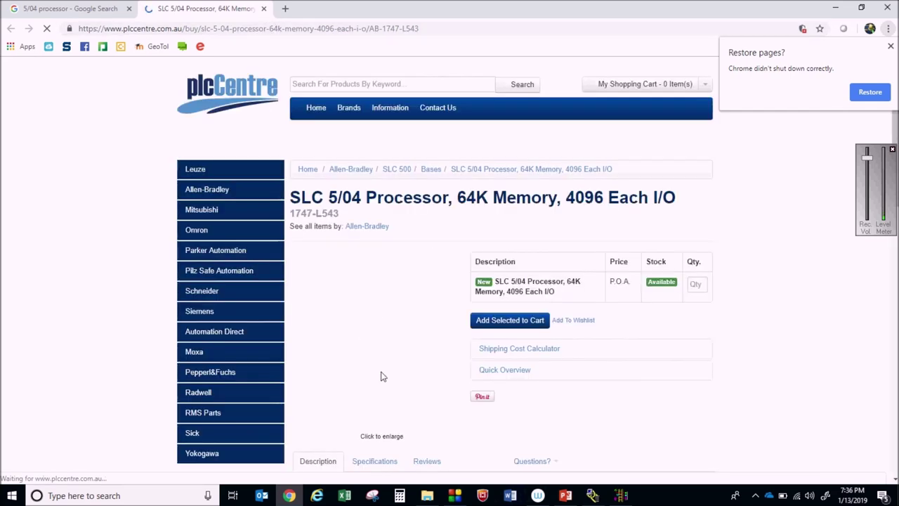
left_click(381, 320)
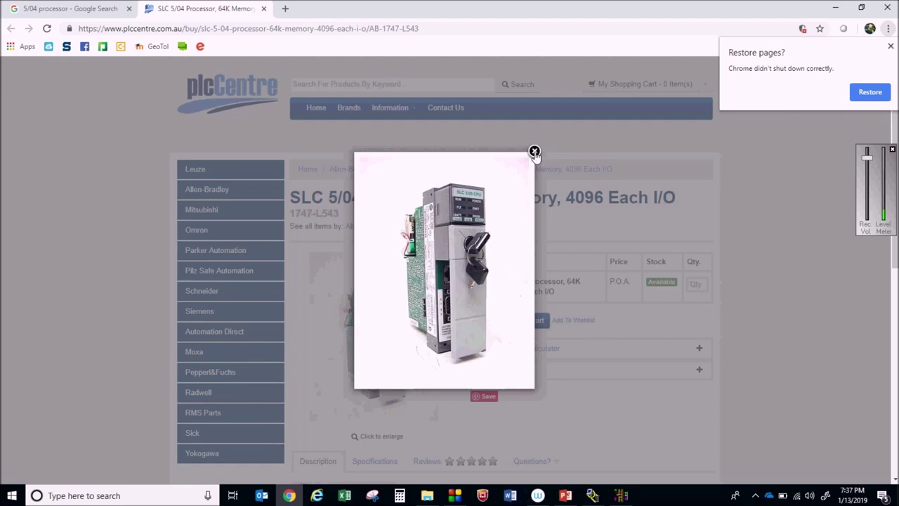
left_click(568, 128)
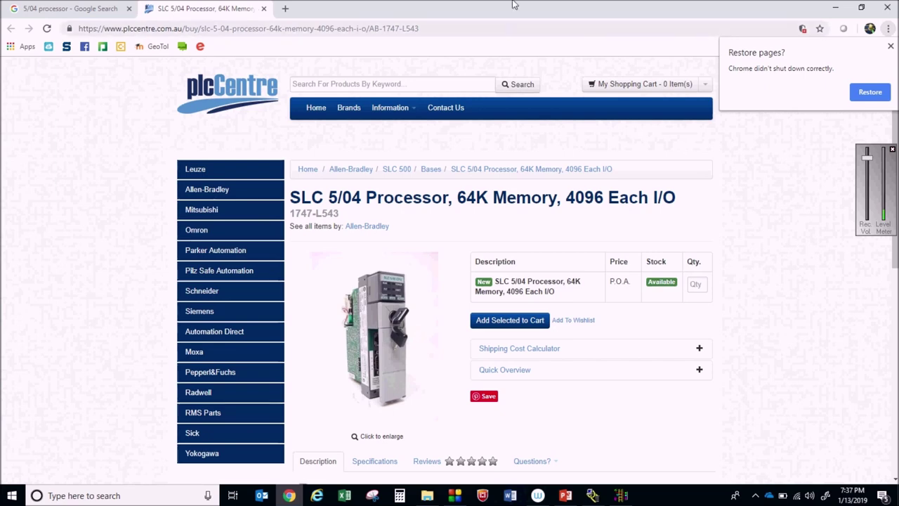
Return to RSLogix 500 and create the project with the selected 1747-L541C processor type
left_click(835, 7)
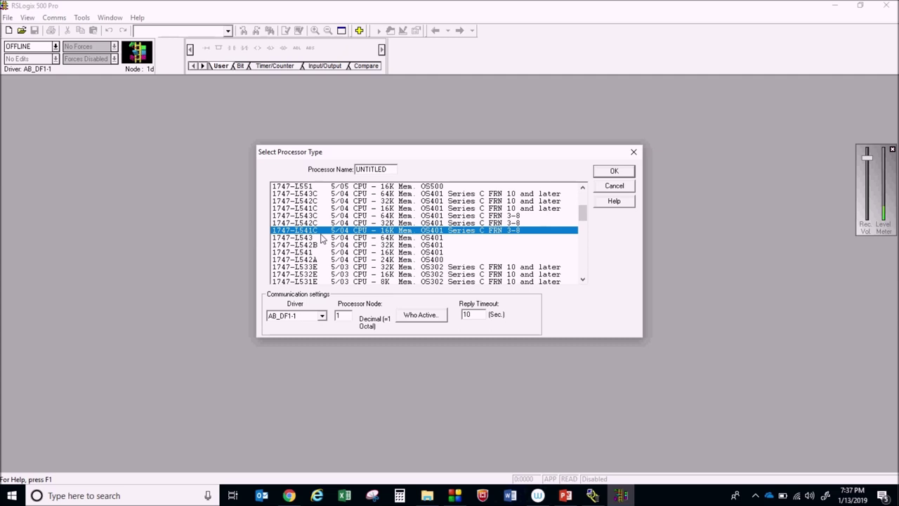
left_click(614, 171)
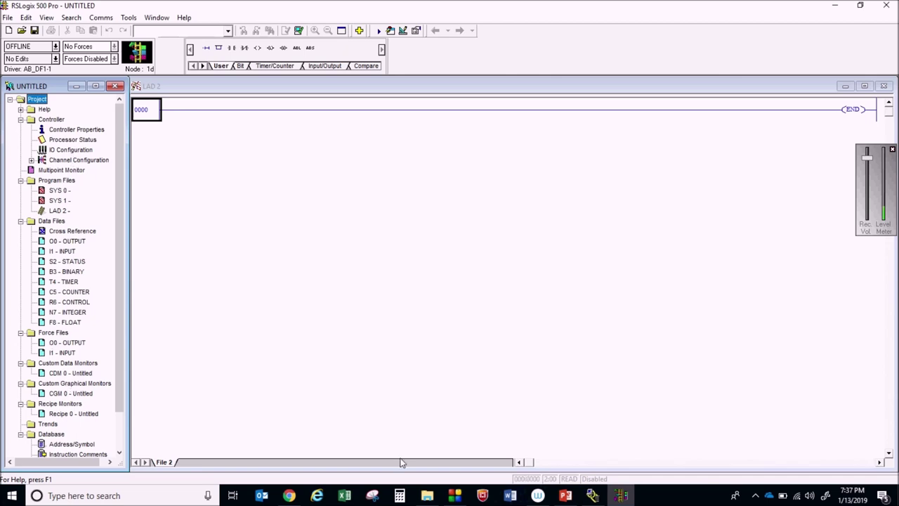
Switch to Chrome, close the SLC 5/04 product page and dismiss the restore pages notice
left_click(289, 496)
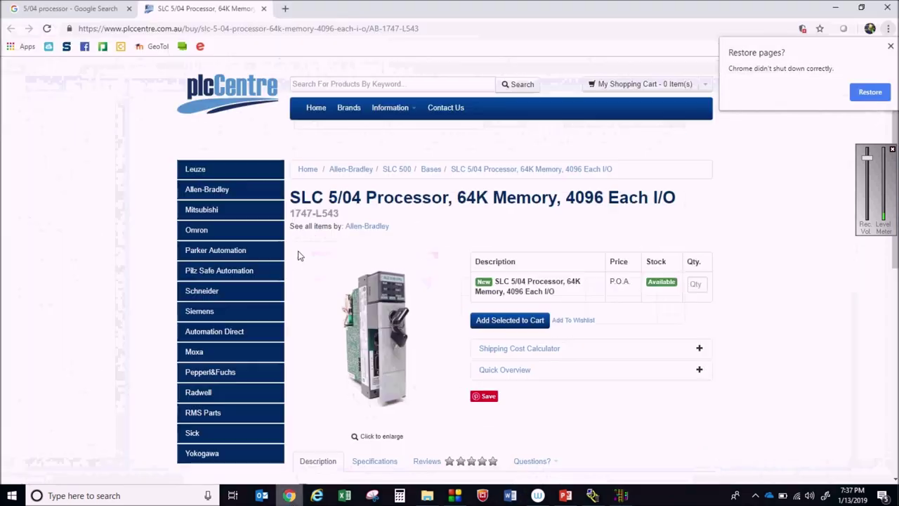
left_click(228, 28)
key("ctrl+w")
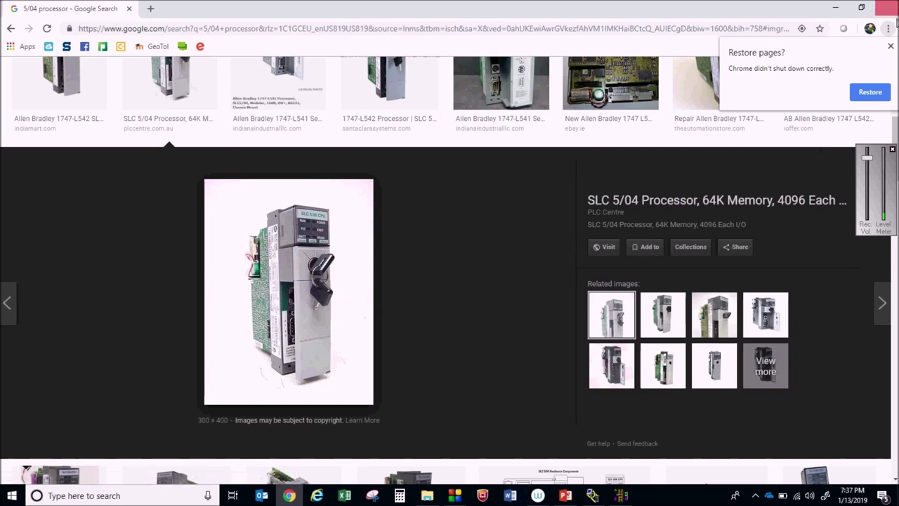
left_click(890, 46)
scroll(893, 61, "up", 5)
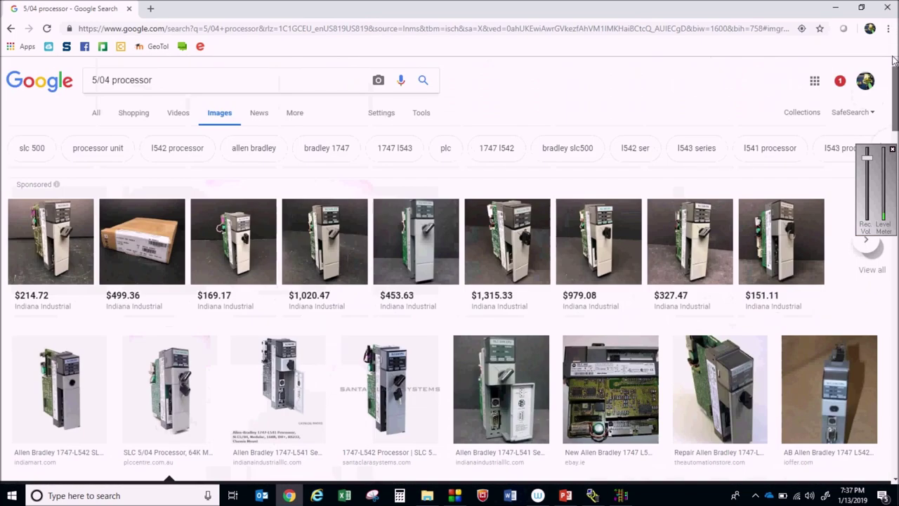
Search Google Images for "SLC 4 slot rack"
triple_click(95, 75)
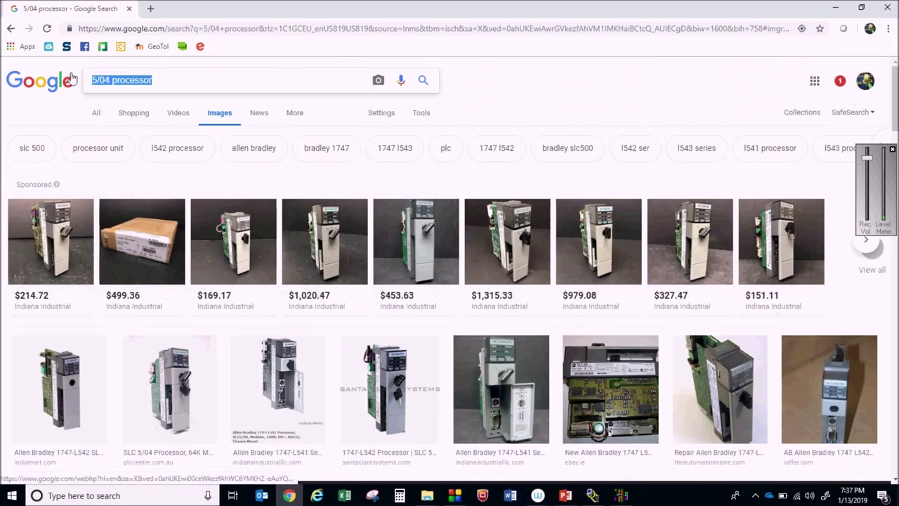
type("SLC 4 sl")
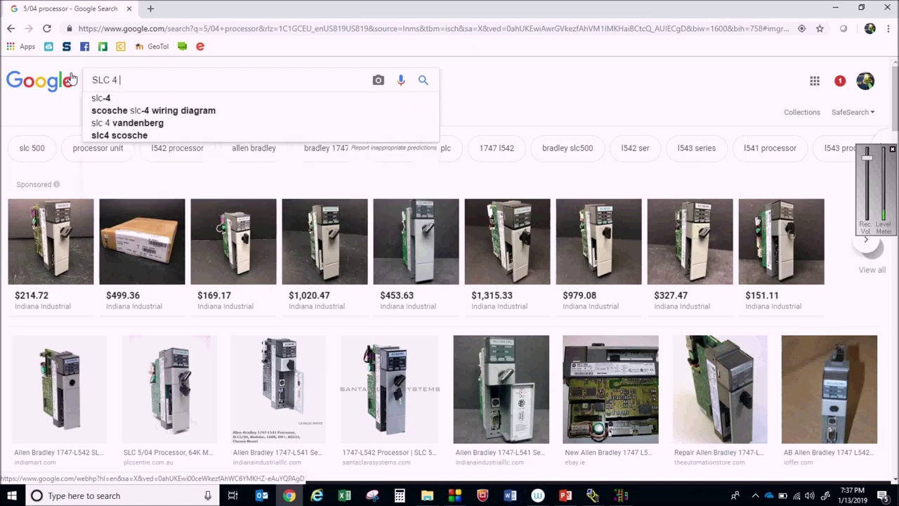
type("ot rack")
key("Return")
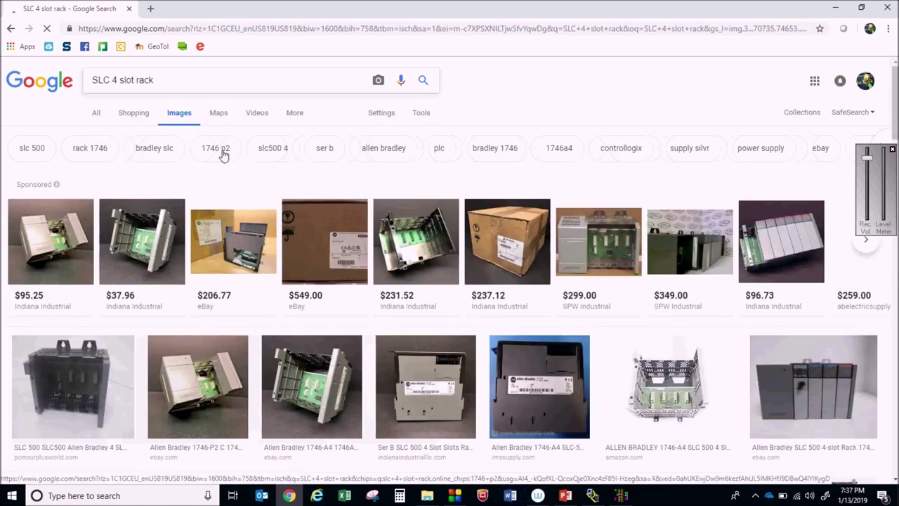